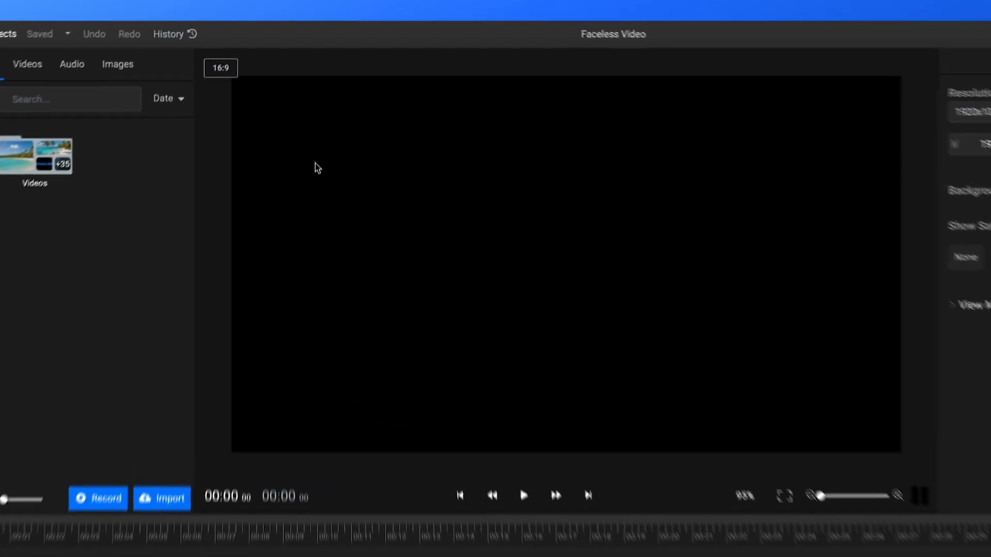
Set the project's aspect ratio to 16:9
{"action": "left_click", "coordinate": [237, 50]}
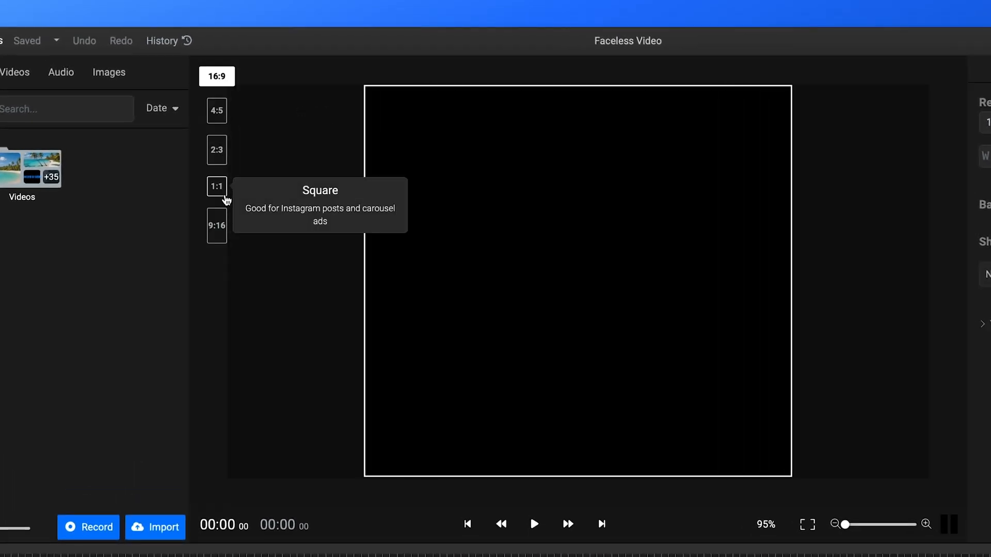
{"action": "left_click", "coordinate": [221, 84]}
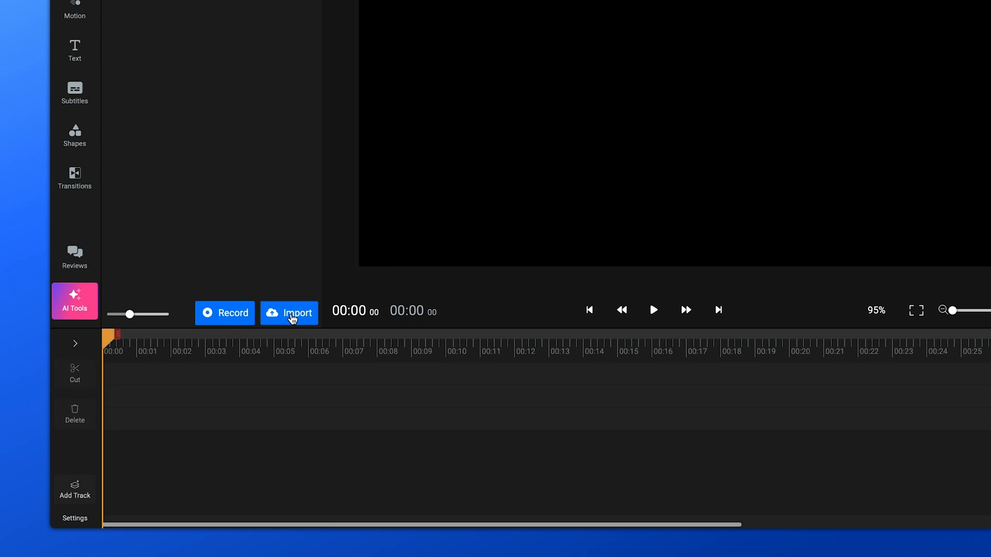
Start a Text To Speech import and browse the Human-Like voices for English (US)
{"action": "left_click", "coordinate": [292, 317]}
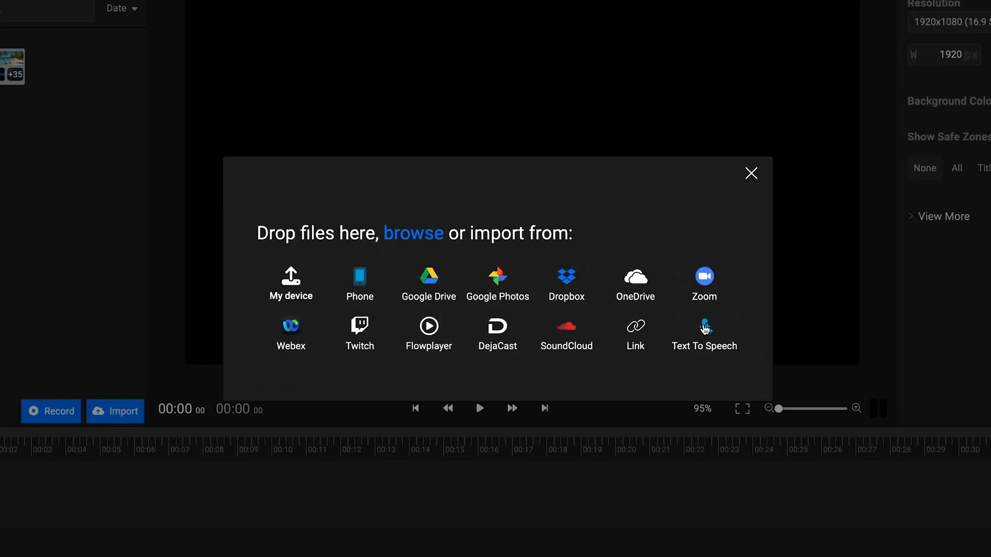
{"action": "left_click", "coordinate": [705, 326]}
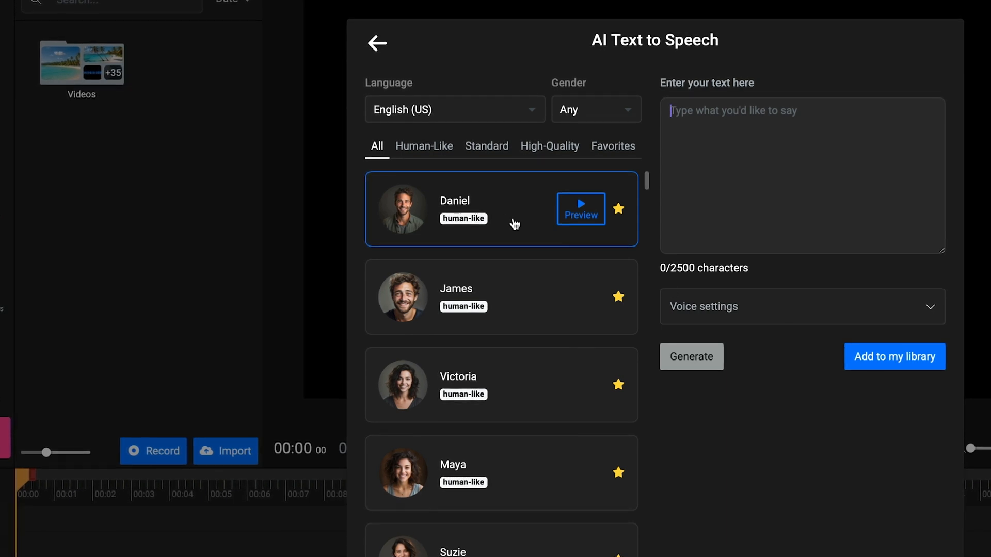
{"action": "left_click", "coordinate": [433, 154]}
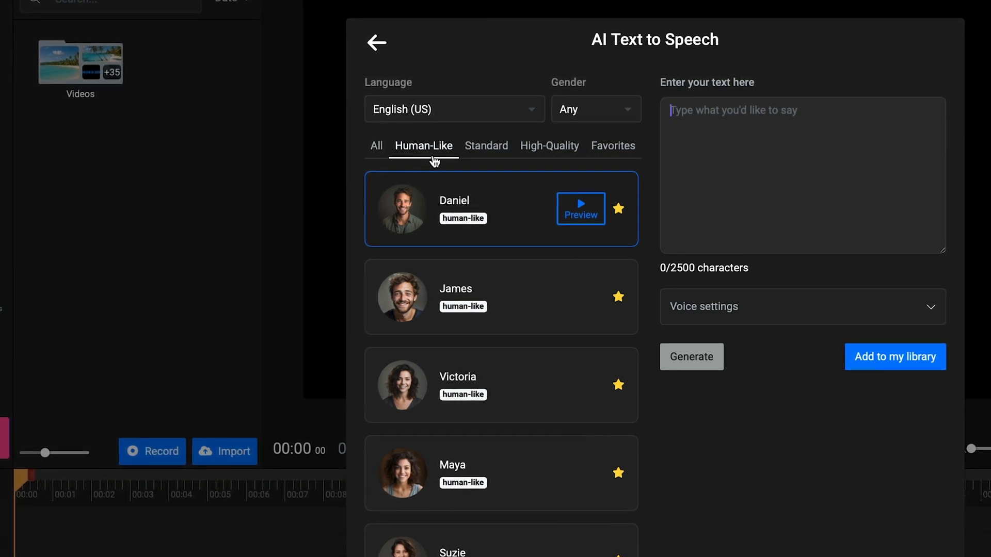
{"action": "scroll", "coordinate": [447, 209], "scroll_direction": "down", "scroll_amount": 5}
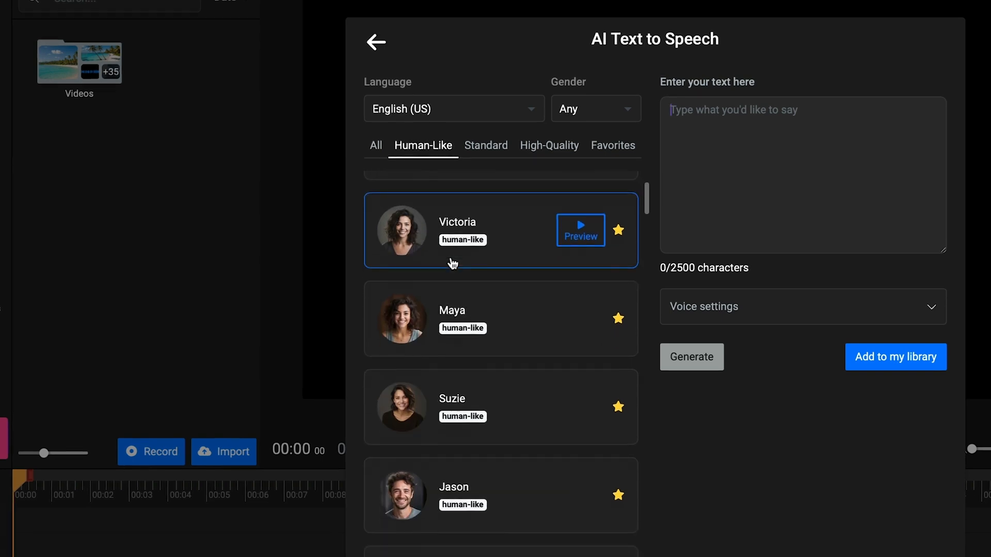
{"action": "scroll", "coordinate": [453, 263], "scroll_direction": "down", "scroll_amount": 4}
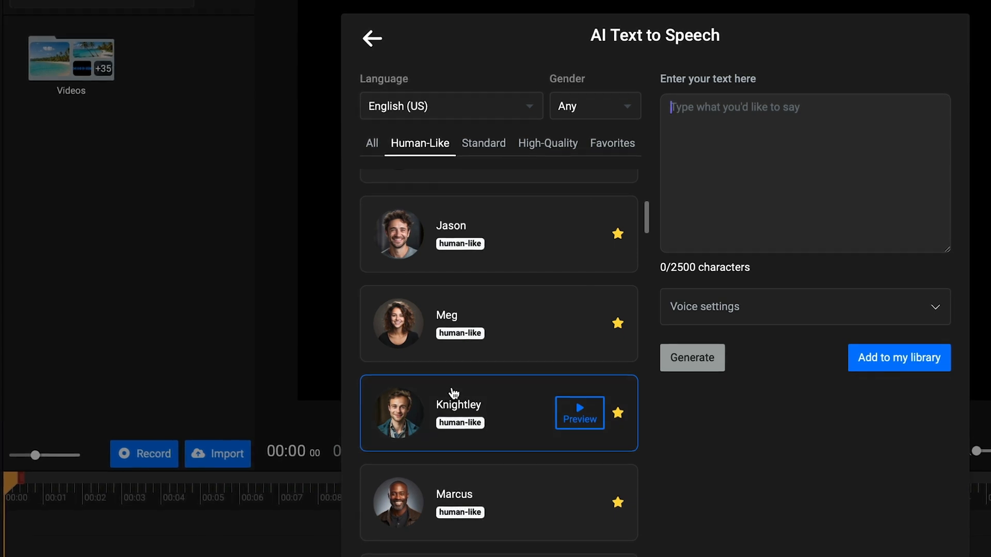
Paste the script about the best dog breeds for families with children as the speech text and read through it
{"action": "key", "text": "ctrl+v"}
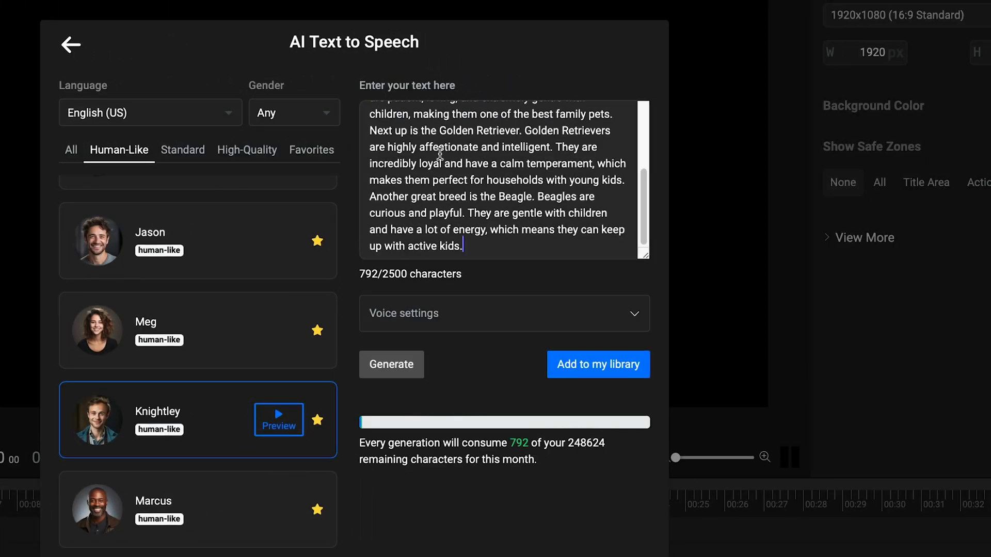
{"action": "scroll", "coordinate": [440, 153], "scroll_direction": "up", "scroll_amount": 3}
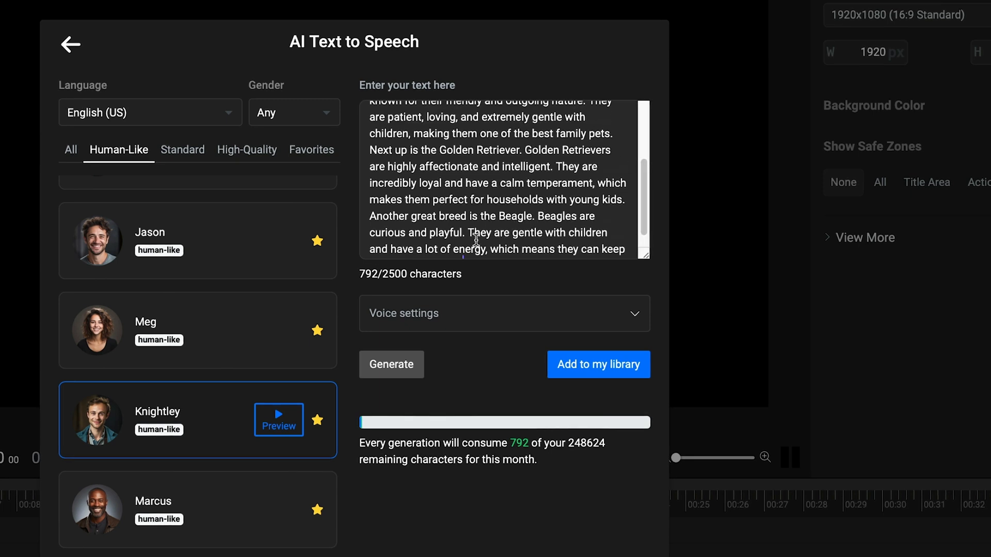
{"action": "scroll", "coordinate": [544, 240], "scroll_direction": "up", "scroll_amount": 2}
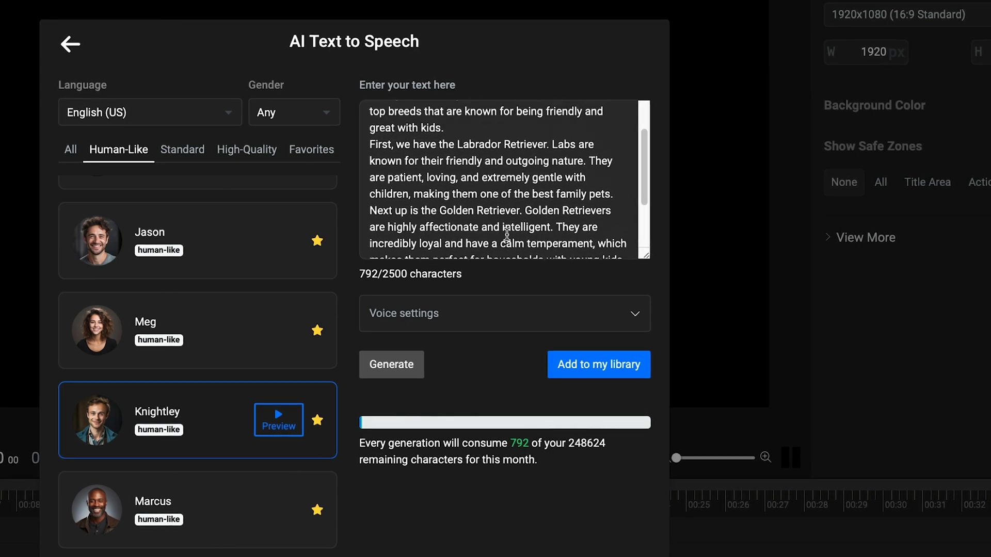
{"action": "scroll", "coordinate": [476, 230], "scroll_direction": "up", "scroll_amount": 1}
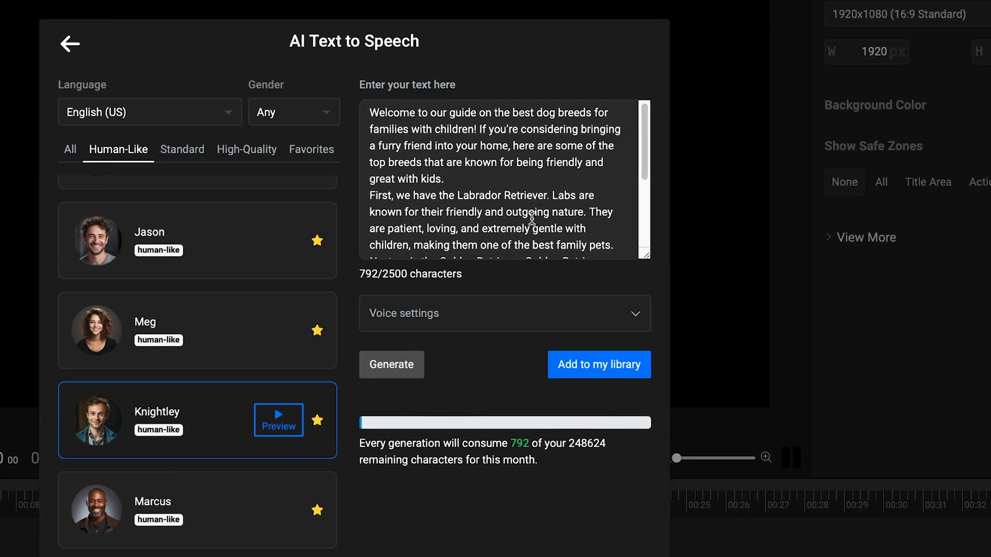
{"action": "scroll", "coordinate": [480, 221], "scroll_direction": "down", "scroll_amount": 3}
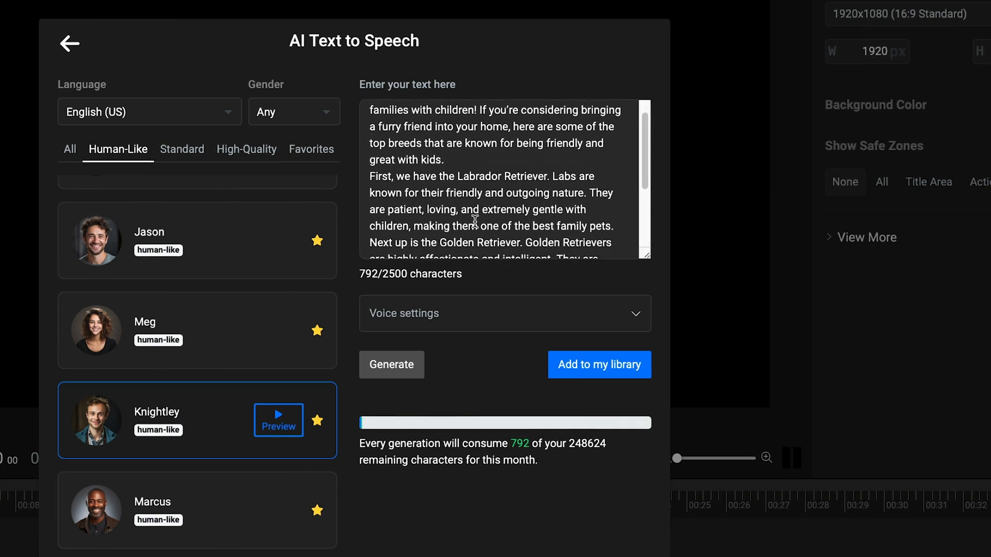
{"action": "scroll", "coordinate": [472, 217], "scroll_direction": "down", "scroll_amount": 3}
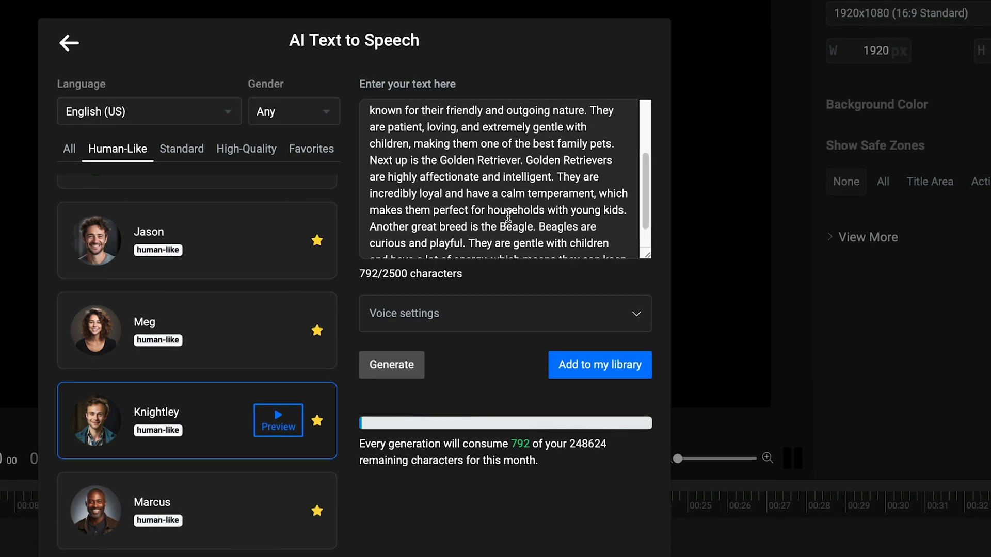
{"action": "scroll", "coordinate": [506, 217], "scroll_direction": "down", "scroll_amount": 2}
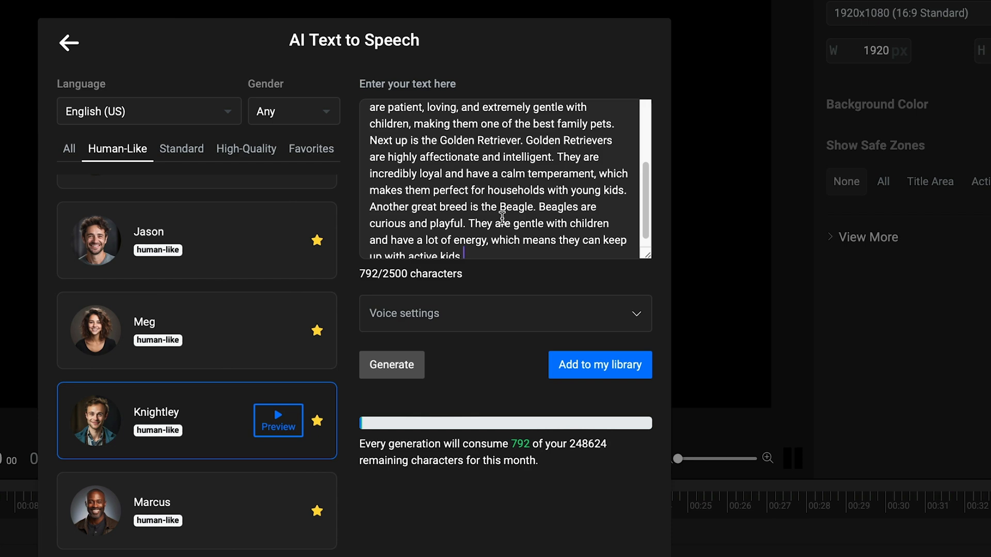
Add the voice-over to the library and timeline and play it from the start
{"action": "left_click", "coordinate": [550, 313]}
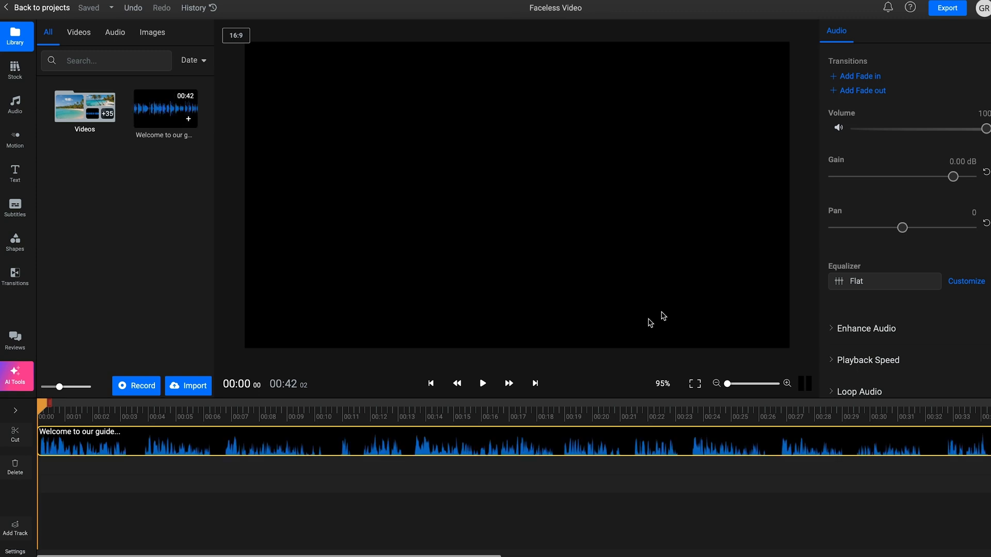
{"action": "left_click", "coordinate": [487, 384]}
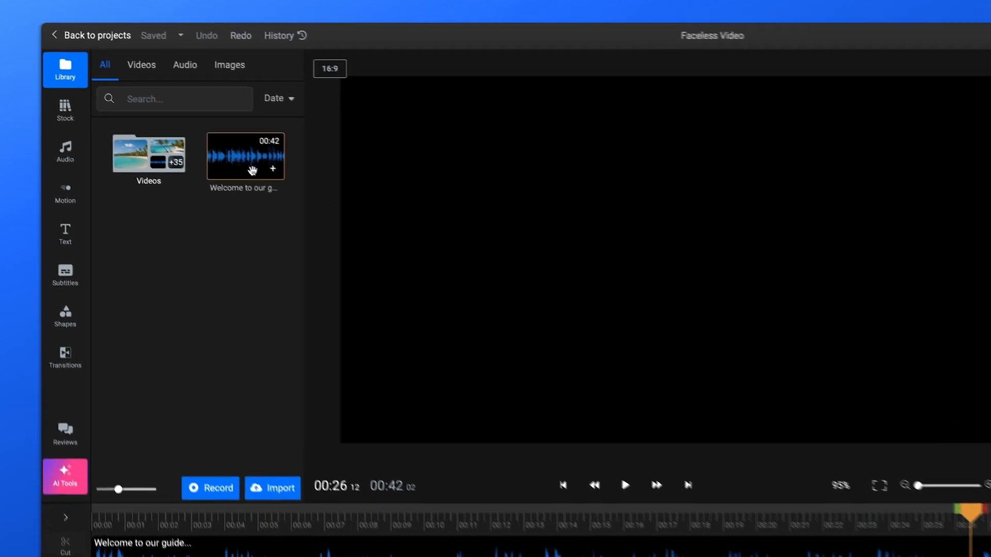
Open the stock library and look through its videos, images and GIFs for "Antarctica"
{"action": "left_click", "coordinate": [80, 124]}
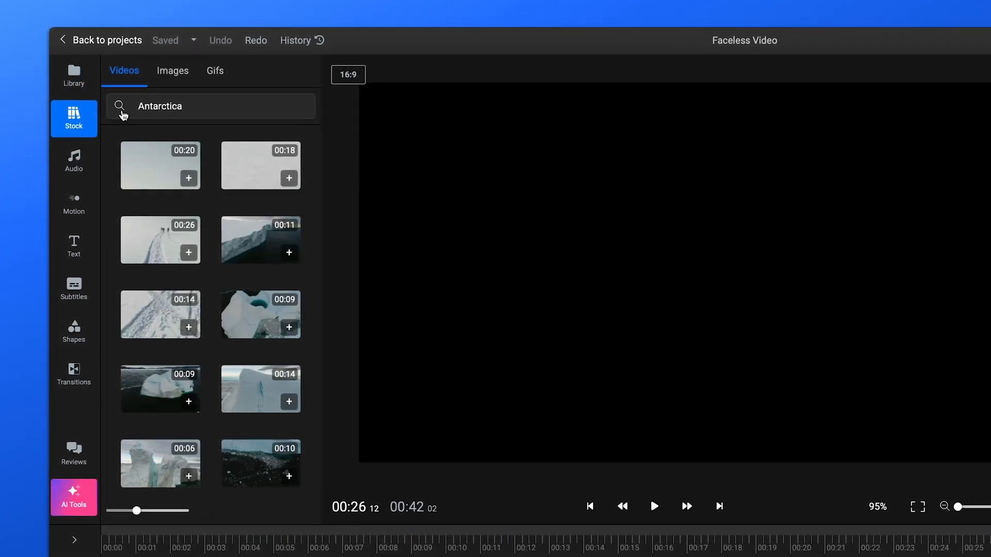
{"action": "left_click", "coordinate": [178, 85]}
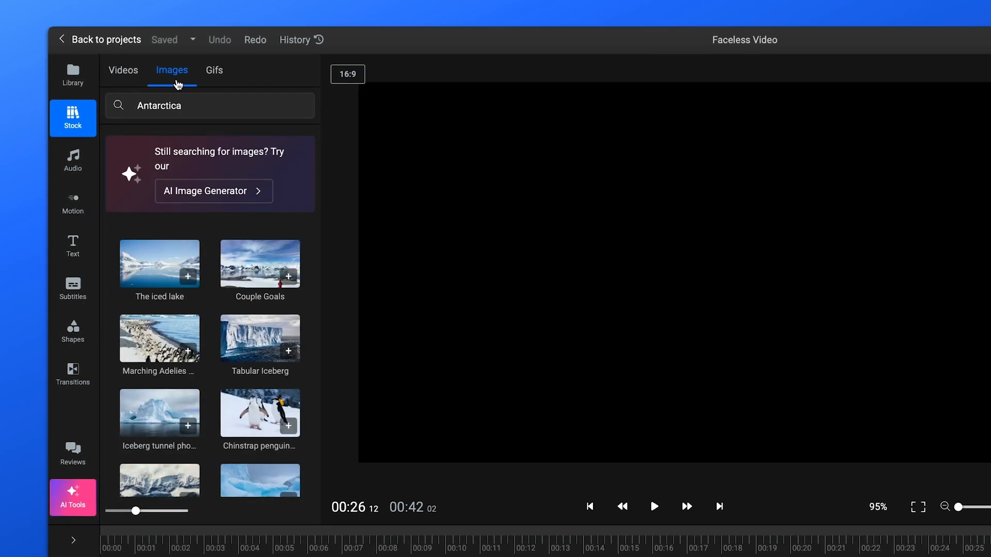
{"action": "left_click", "coordinate": [216, 83]}
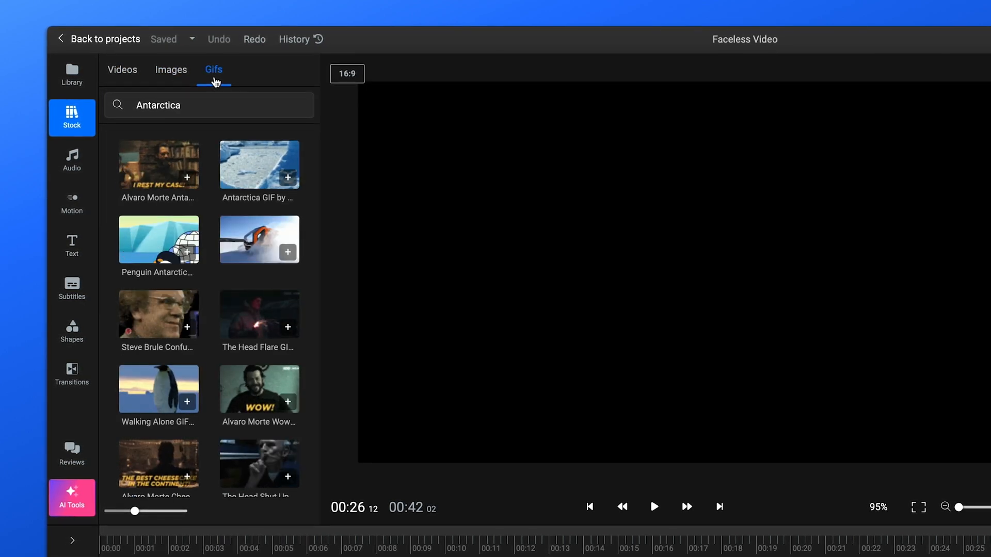
{"action": "left_click", "coordinate": [171, 71]}
{"action": "left_click", "coordinate": [131, 75]}
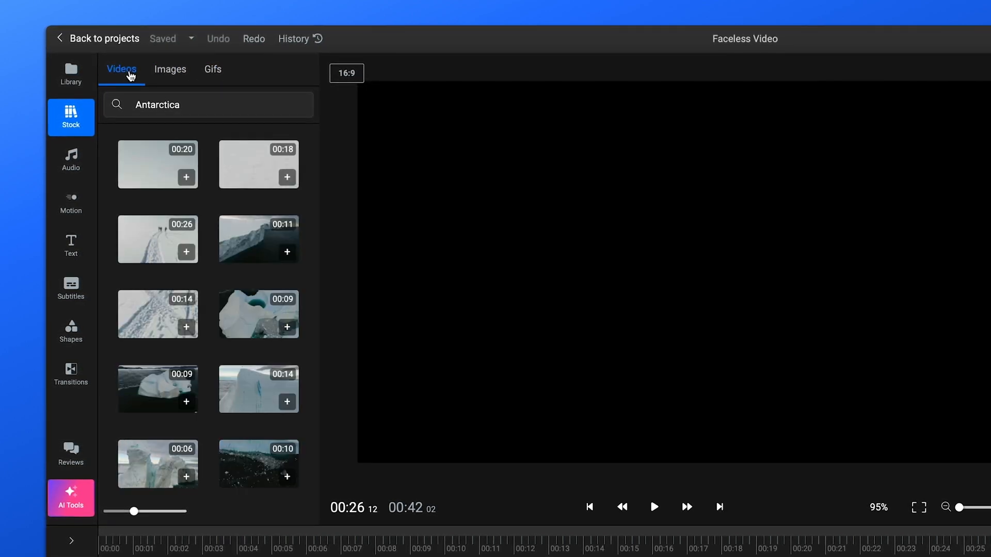
Search the stock videos for "Golden Retriever" and place the 22-second clip of the dog lying on grass at the timeline's start, above the voice-over
{"action": "type", "text": "Golden Retriever"}
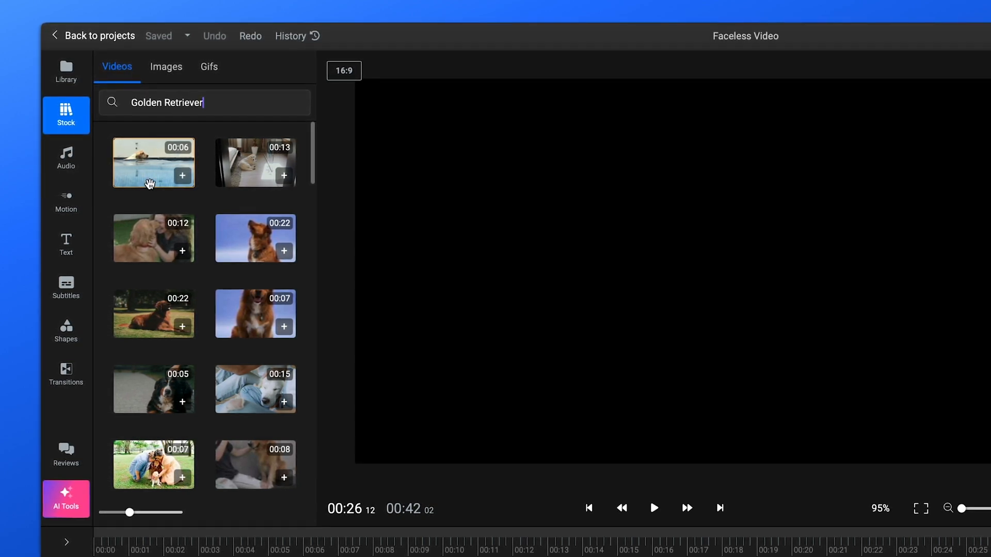
{"action": "left_click_drag", "start_coordinate": [149, 287], "coordinate": [129, 556]}
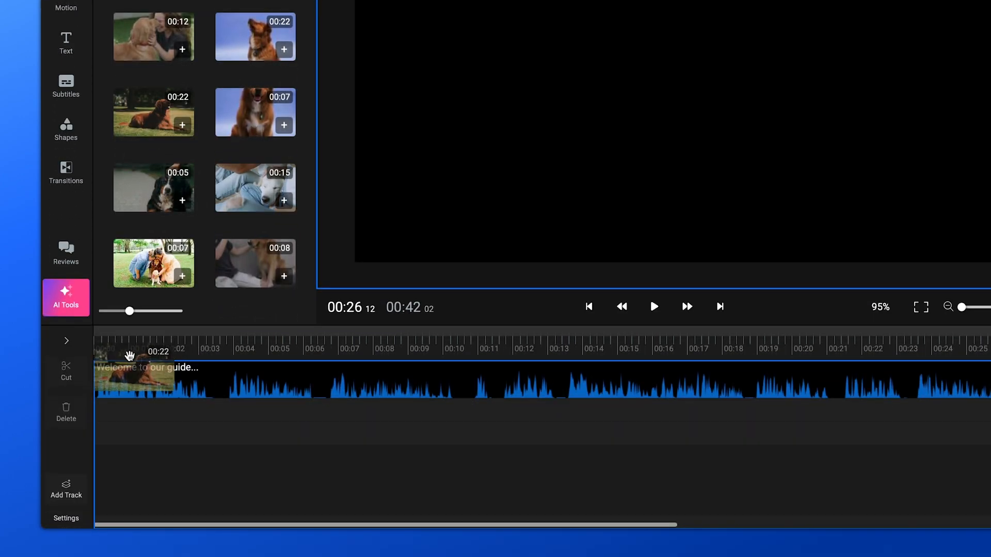
{"action": "left_click_drag", "start_coordinate": [129, 355], "coordinate": [119, 367]}
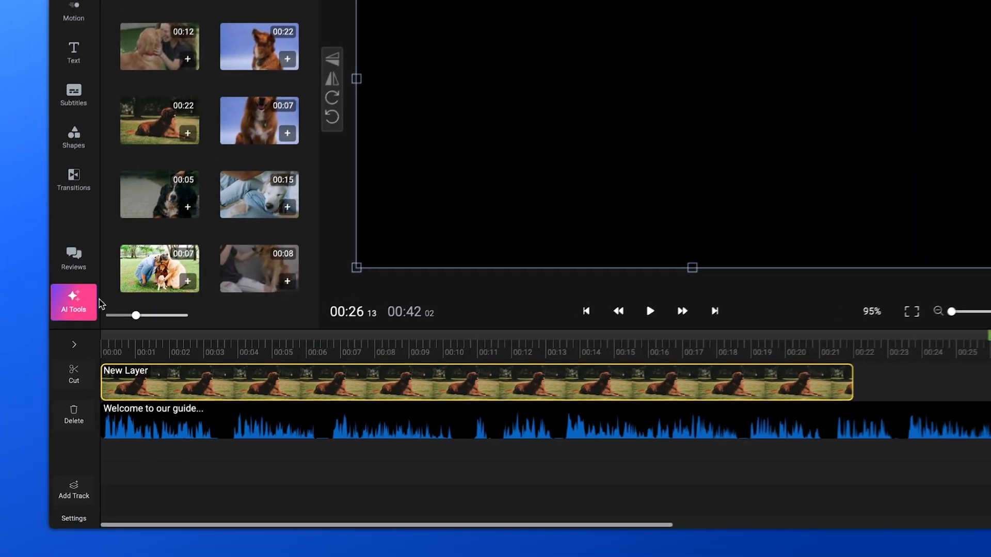
Enter the AI Image Generator prompt "A golden retriever joyfully runs across a lush, green garden, its fur gleaming in the sunlight and ears flapping in the wind."
{"action": "left_click", "coordinate": [89, 302]}
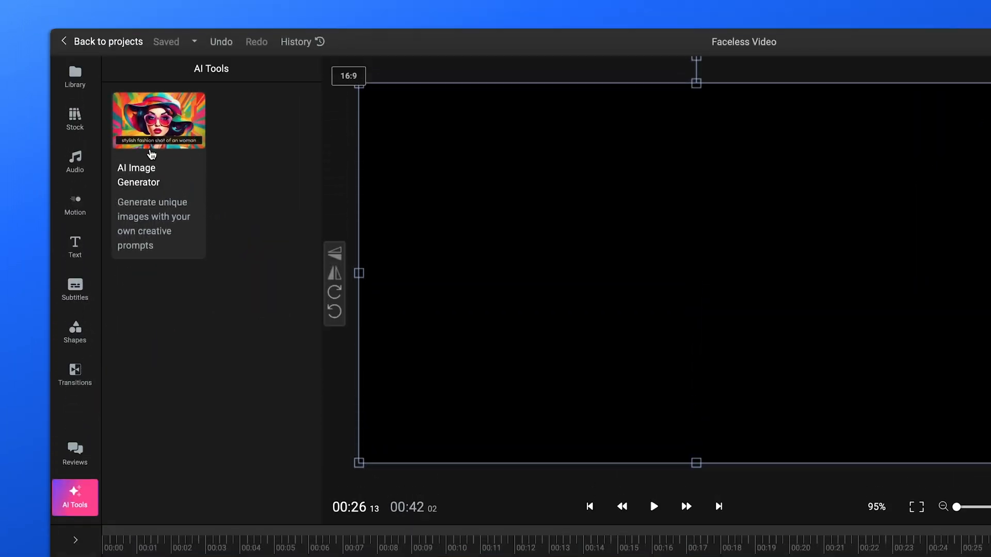
{"action": "left_click", "coordinate": [121, 155]}
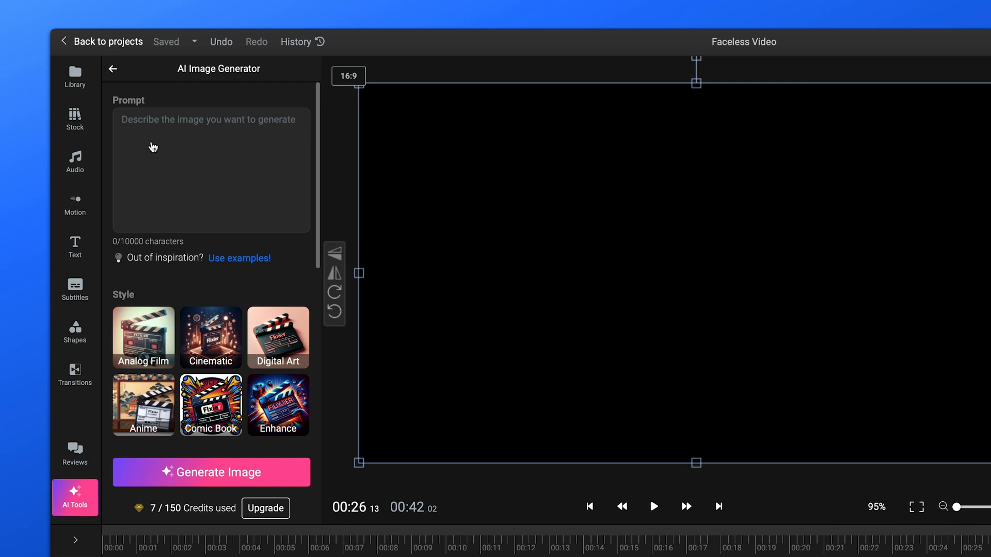
{"action": "type", "text": "A golden retriever joyfully runs across a lush, green garden, its fur"}
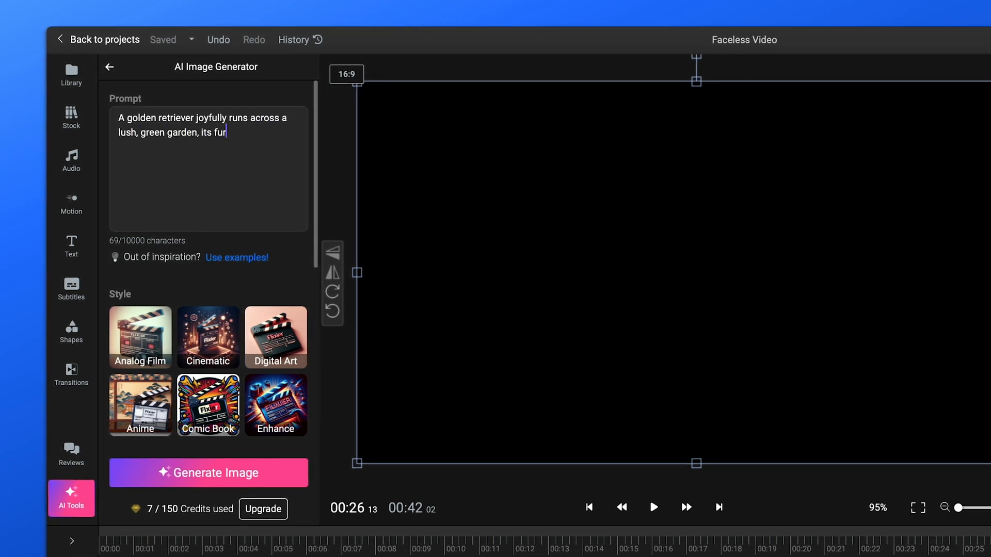
{"action": "type", "text": "ming in the sun"}
{"action": "type", "text": "light and e"}
{"action": "type", "text": "ars flapping in the wind."}
Look through the image styles and aspect ratios, and generate the image in Landscape 16:9
{"action": "scroll", "coordinate": [301, 293], "scroll_direction": "down", "scroll_amount": 2}
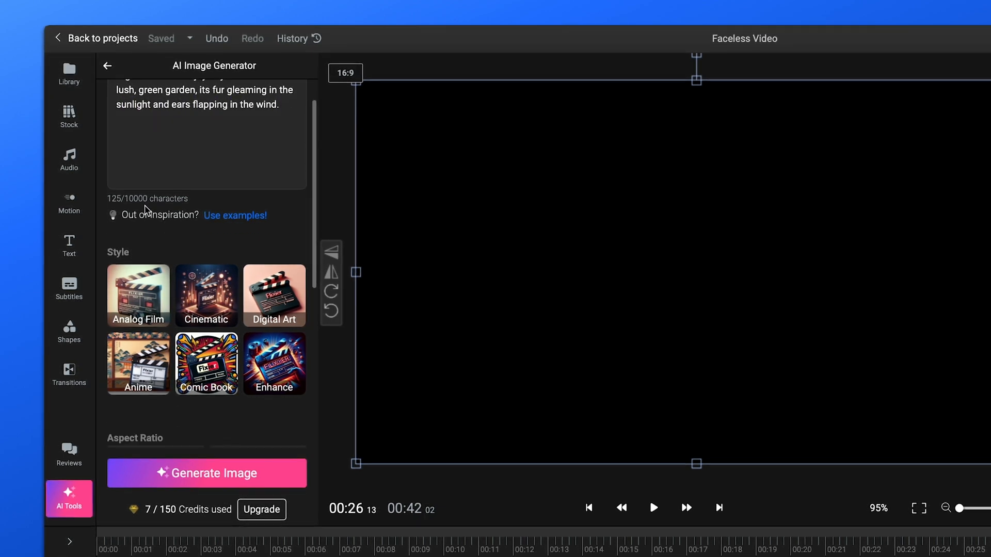
{"action": "left_click", "coordinate": [301, 293]}
{"action": "left_click", "coordinate": [301, 293]}
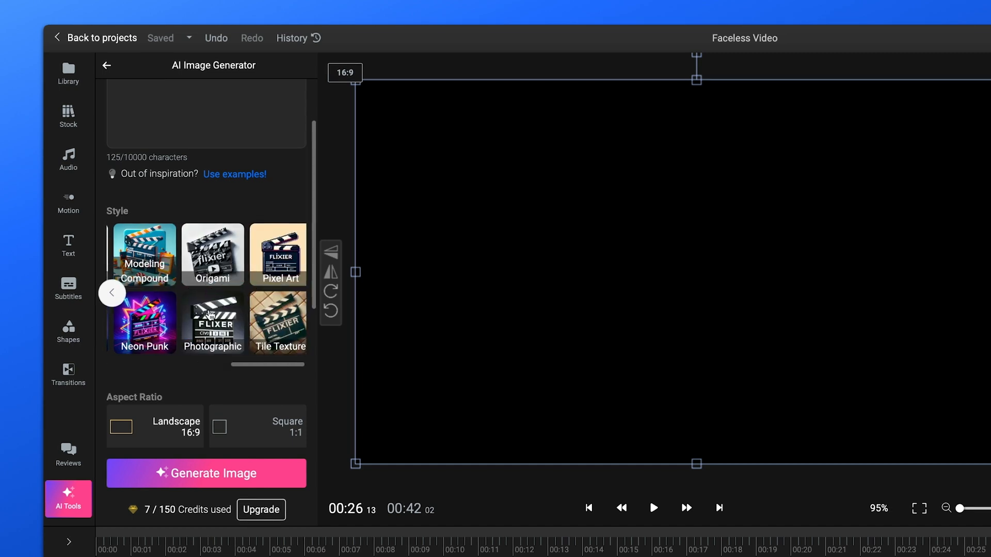
{"action": "scroll", "coordinate": [249, 320], "scroll_direction": "down", "scroll_amount": 1}
{"action": "left_click", "coordinate": [118, 266]}
{"action": "scroll", "coordinate": [150, 271], "scroll_direction": "down", "scroll_amount": 3}
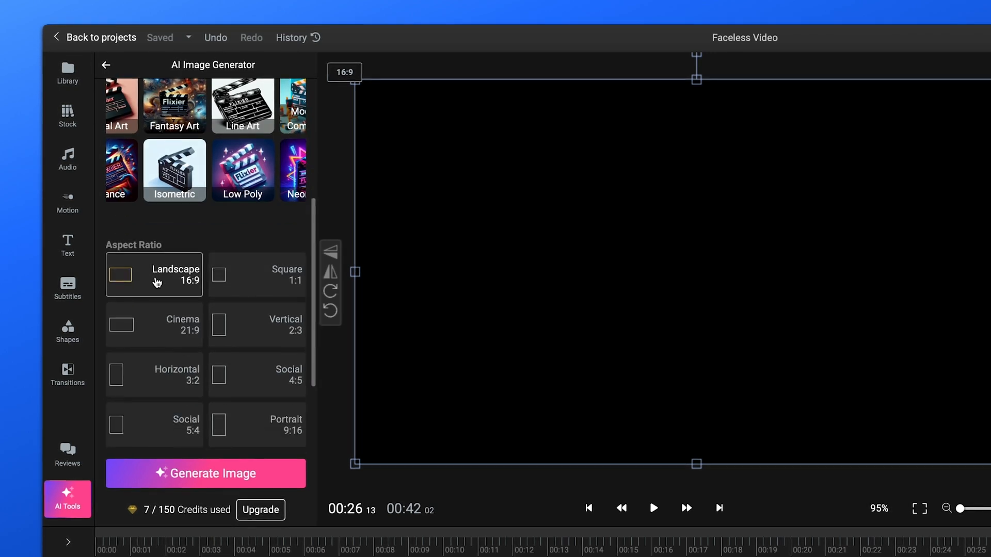
{"action": "scroll", "coordinate": [155, 281], "scroll_direction": "down", "scroll_amount": 2}
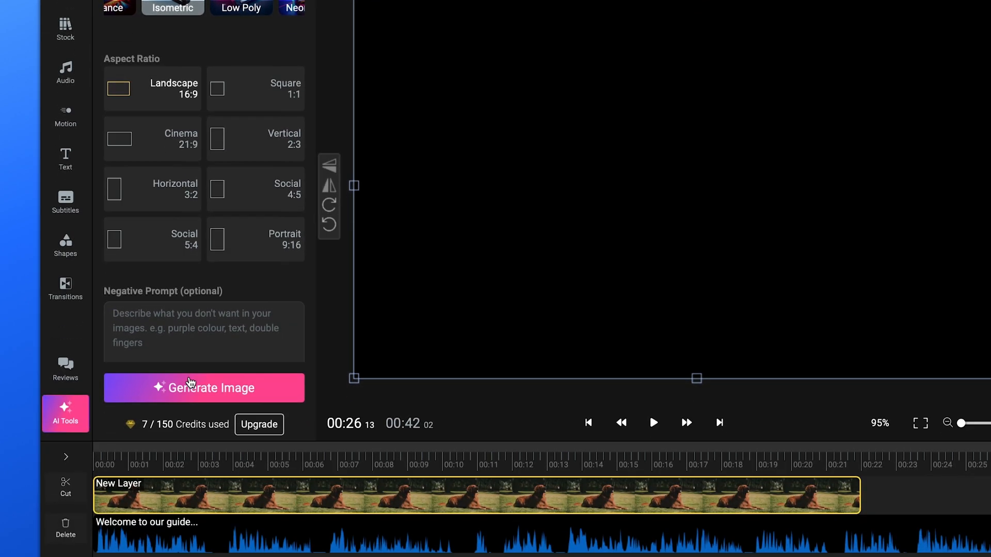
{"action": "left_click", "coordinate": [190, 383]}
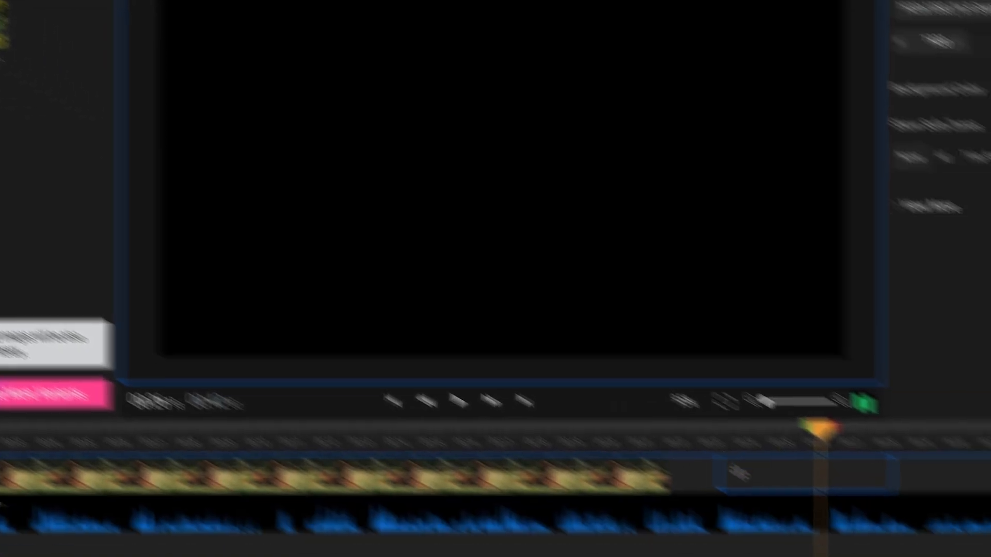
Place the generated retriever image on the video track after the stock clip and generate more variants of it
{"action": "left_click_drag", "start_coordinate": [739, 472], "coordinate": [740, 474]}
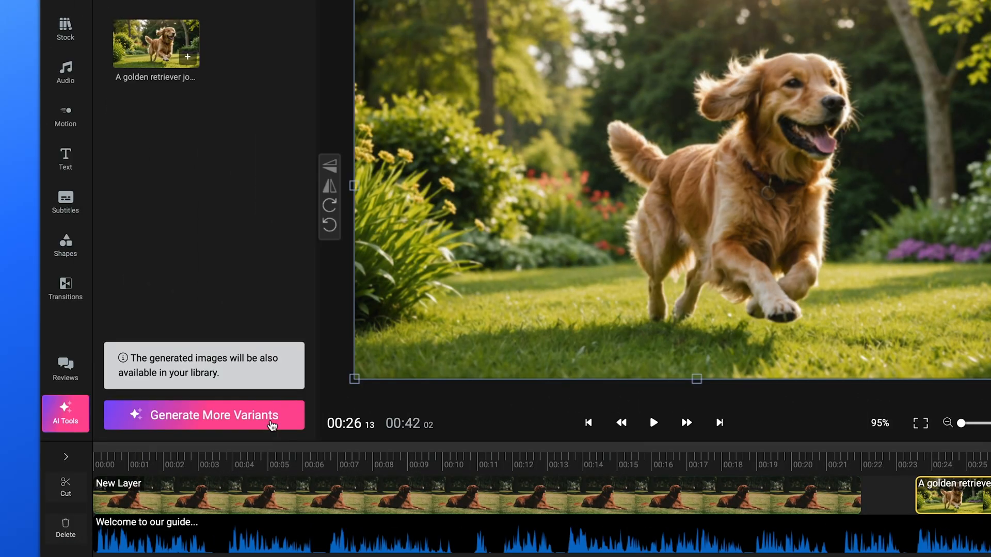
{"action": "left_click", "coordinate": [270, 426]}
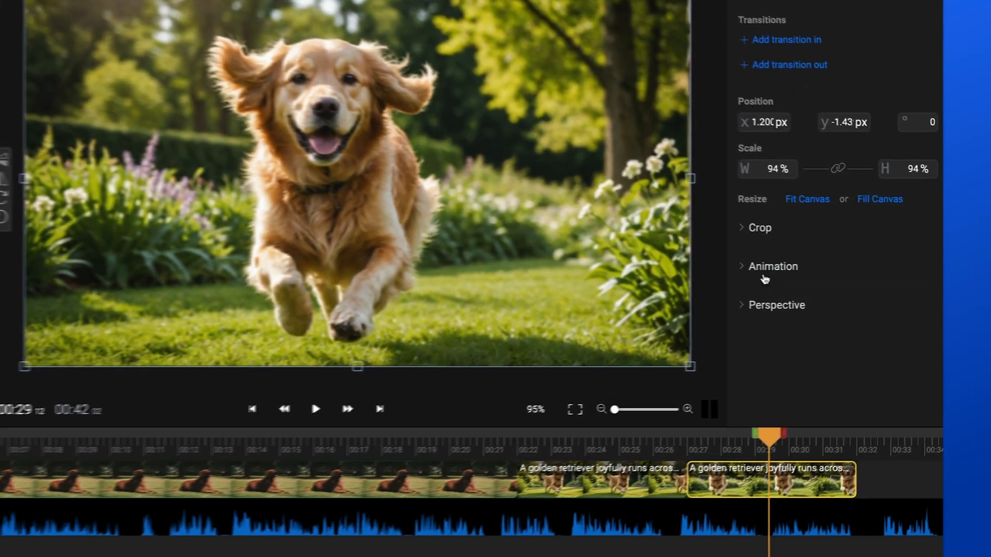
Apply the Scale Up animation preset to the second golden retriever image on the timeline
{"action": "left_click", "coordinate": [767, 276]}
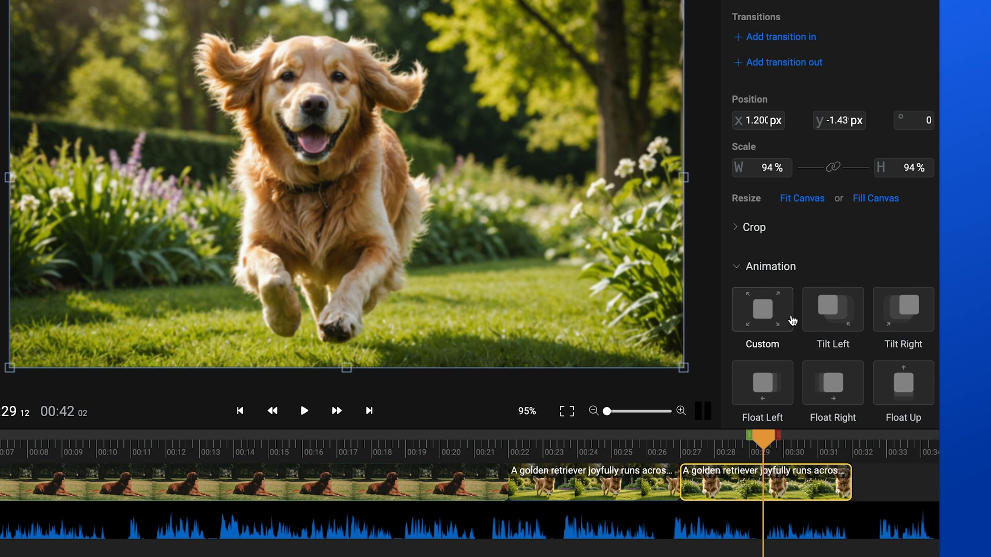
{"action": "scroll", "coordinate": [812, 341], "scroll_direction": "down", "scroll_amount": 5}
{"action": "scroll", "coordinate": [812, 345], "scroll_direction": "down", "scroll_amount": 1}
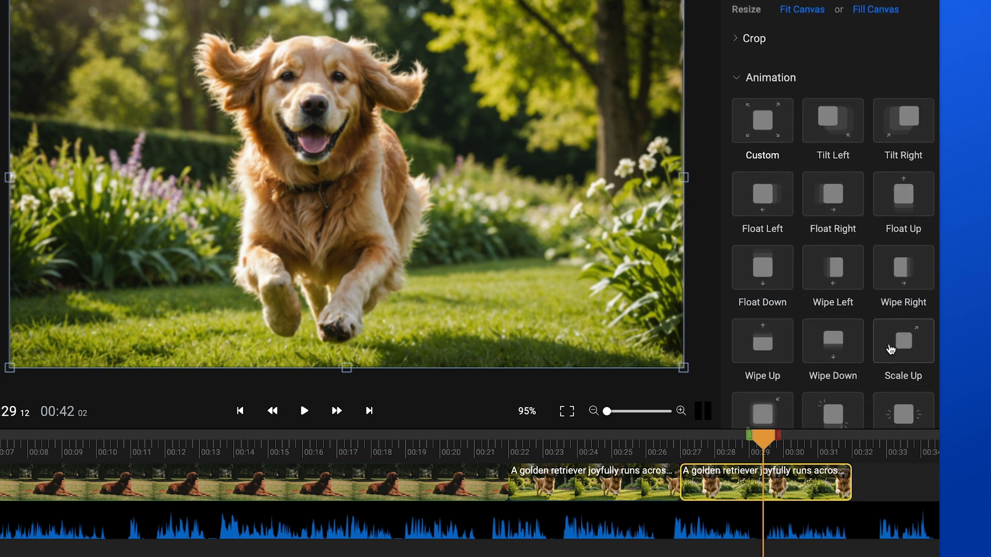
{"action": "left_click", "coordinate": [891, 350]}
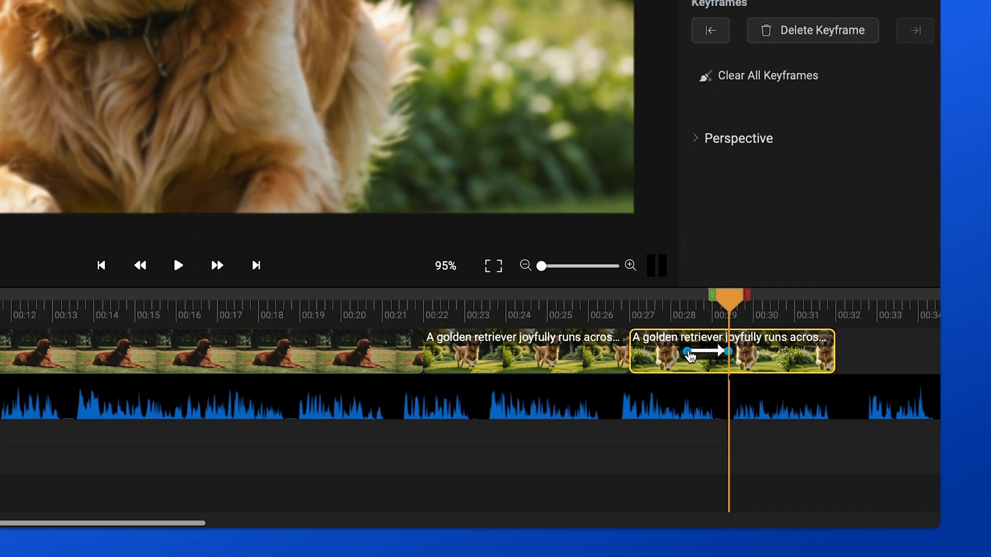
Check the Scale Up animation's start and end keyframes, and stretch the animation to nearly the end of the clip
{"action": "left_click", "coordinate": [689, 352]}
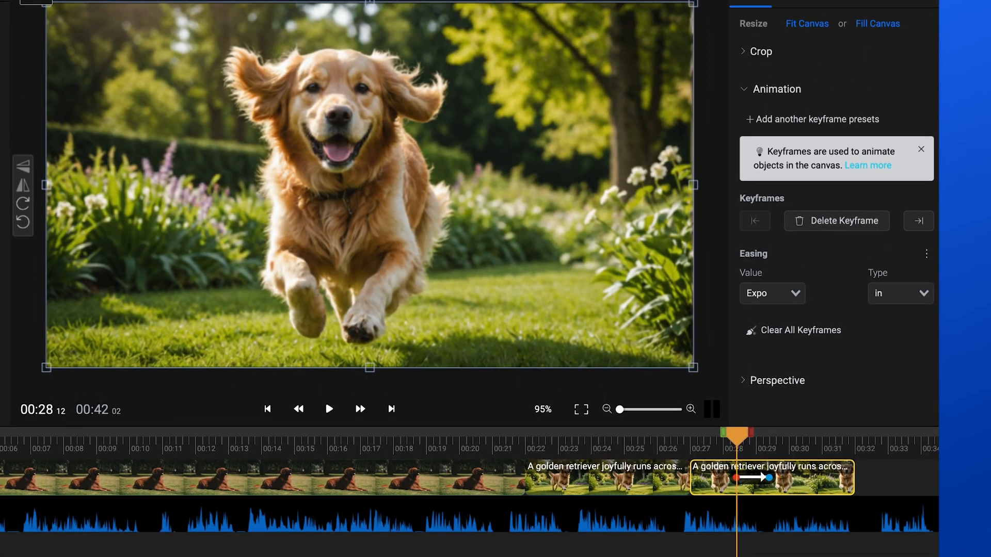
{"action": "left_click", "coordinate": [769, 478]}
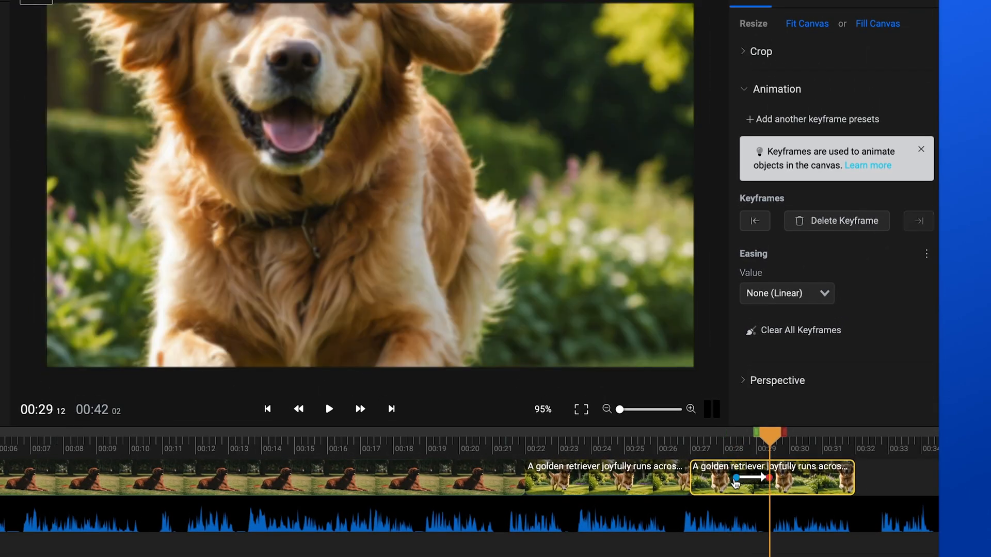
{"action": "left_click", "coordinate": [736, 478]}
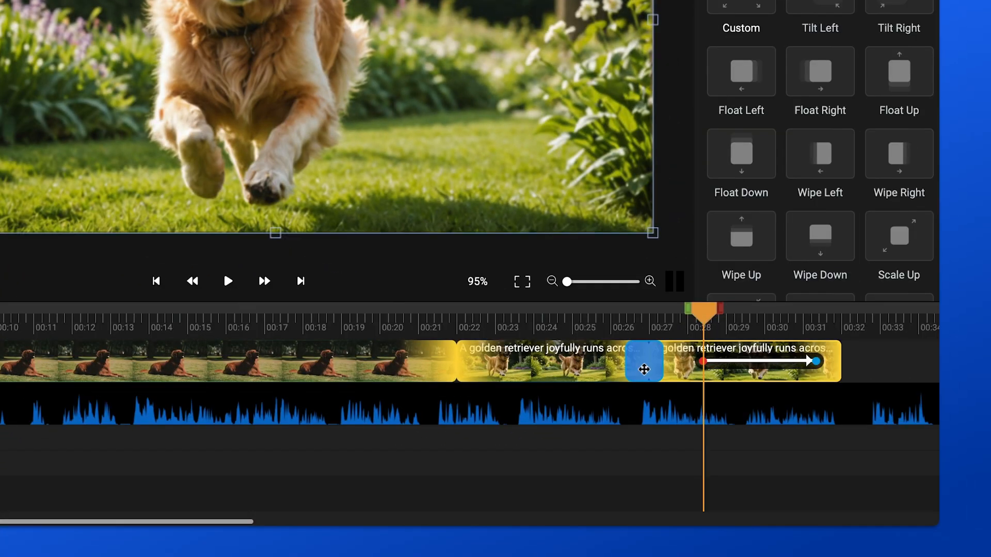
Place a transition on the cut between the two golden retriever images and play it back
{"action": "left_click_drag", "start_coordinate": [644, 370], "coordinate": [644, 370]}
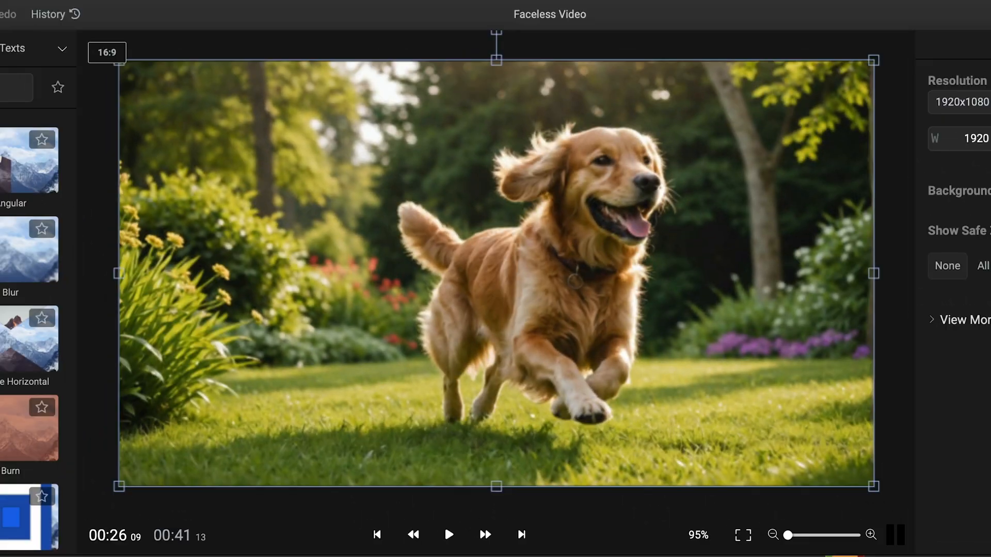
{"action": "key", "text": "space"}
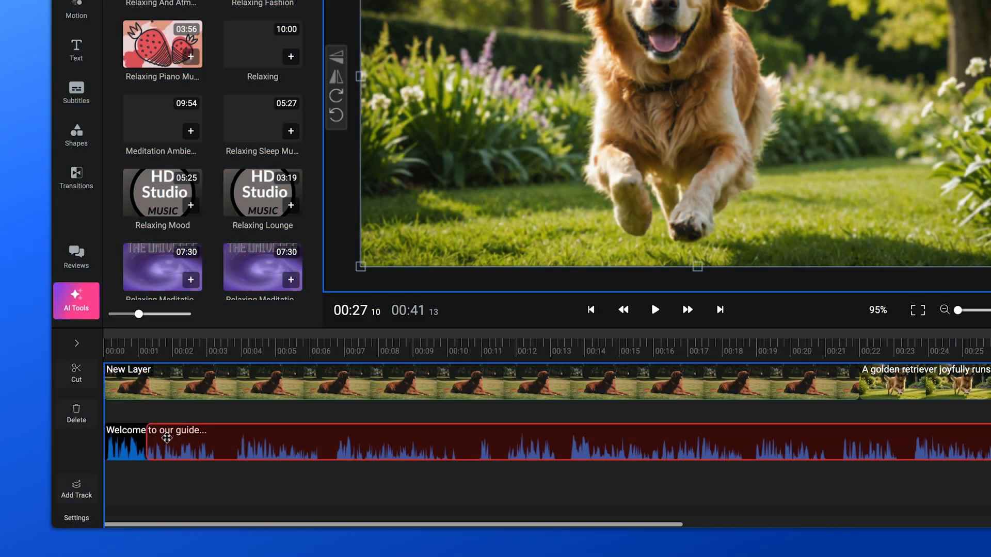
Add the 03:56 relaxing piano track on the timeline below the voice-over and lower its volume
{"action": "left_click_drag", "start_coordinate": [165, 439], "coordinate": [139, 470]}
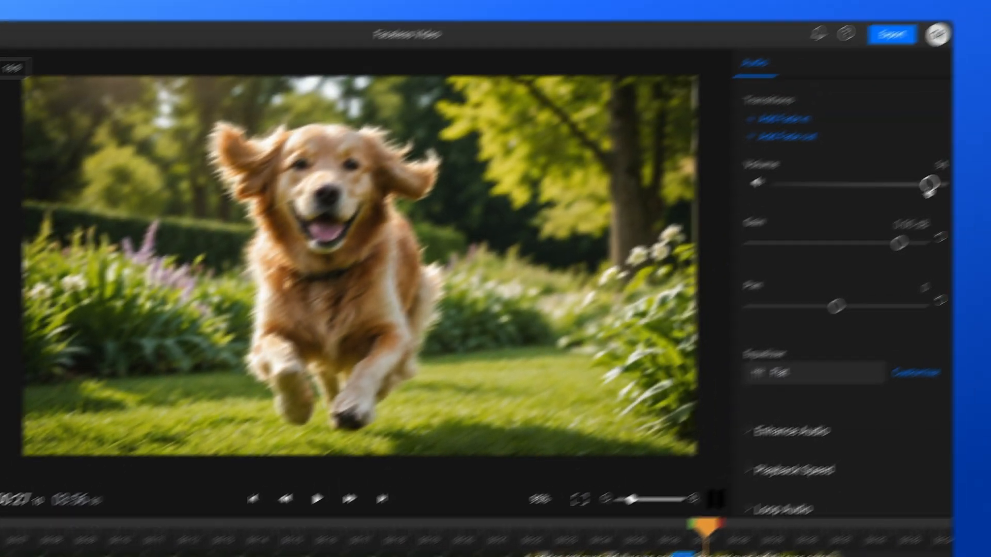
{"action": "left_click_drag", "start_coordinate": [914, 191], "coordinate": [838, 200]}
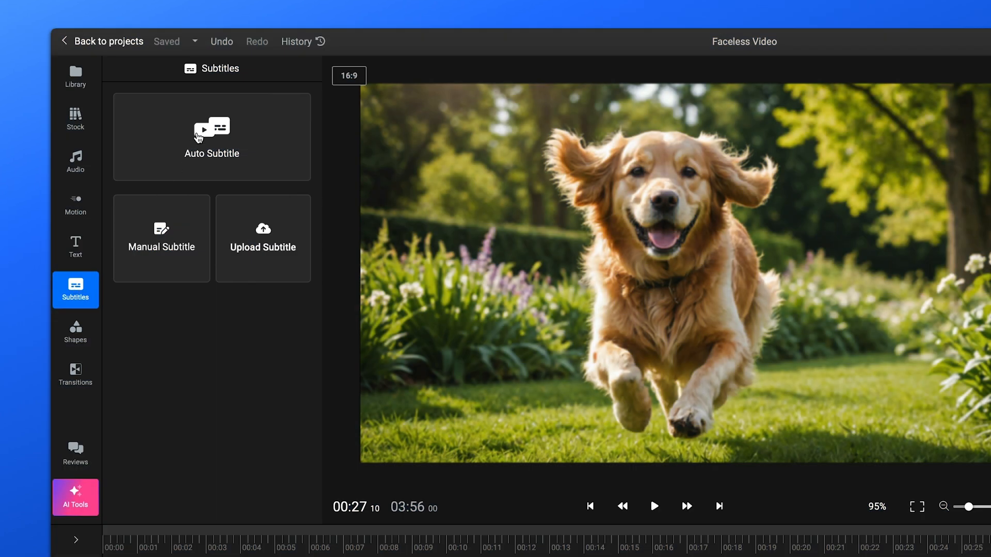
Generate auto-subtitles for the voice-over with automatic language detection and browse the subtitle presets
{"action": "left_click", "coordinate": [198, 136]}
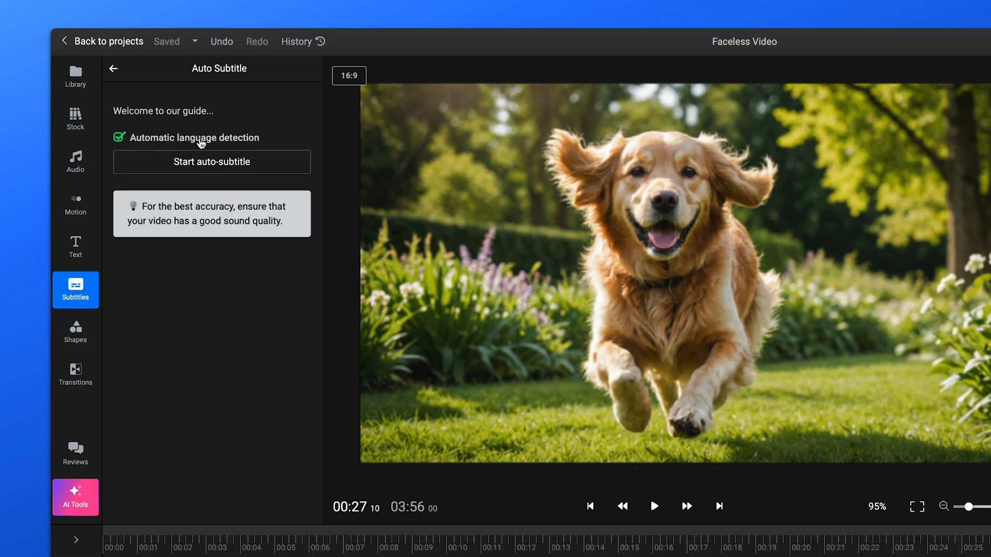
{"action": "left_click", "coordinate": [201, 161]}
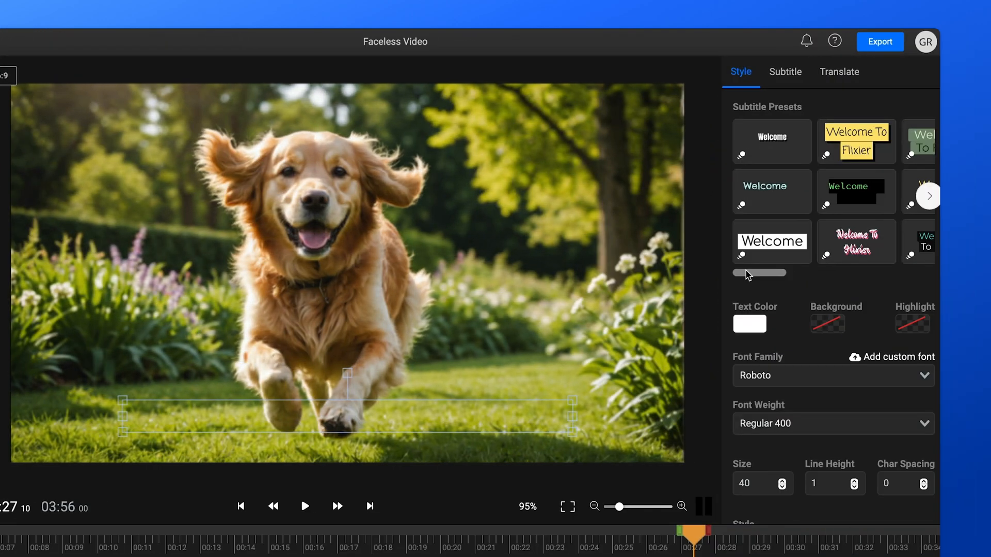
{"action": "left_click_drag", "start_coordinate": [748, 271], "coordinate": [770, 267]}
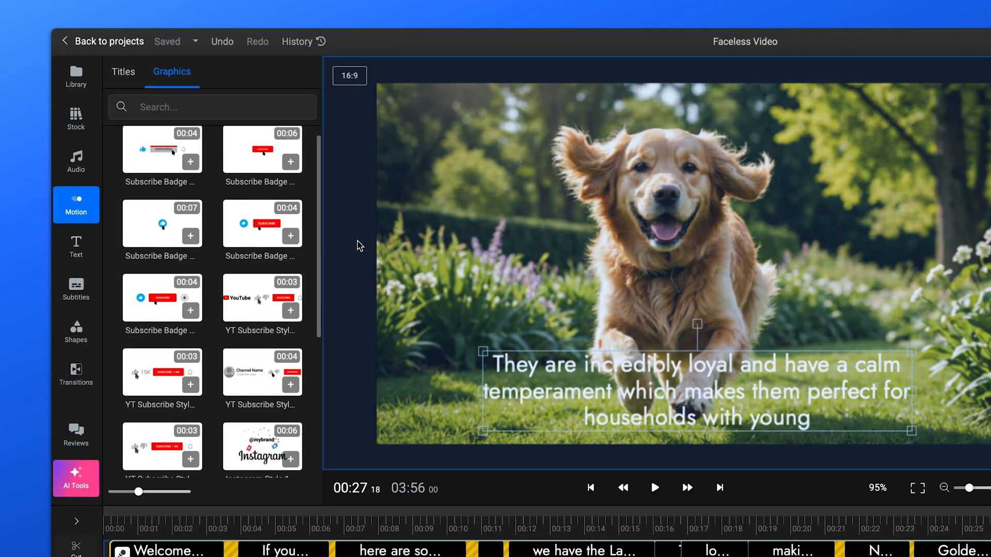
Add the Subscribe Badge Style 3 motion graphic to the canvas, enlarge it to 124% and move it to x -55 px, y 0 px
{"action": "left_click_drag", "start_coordinate": [359, 246], "coordinate": [442, 297]}
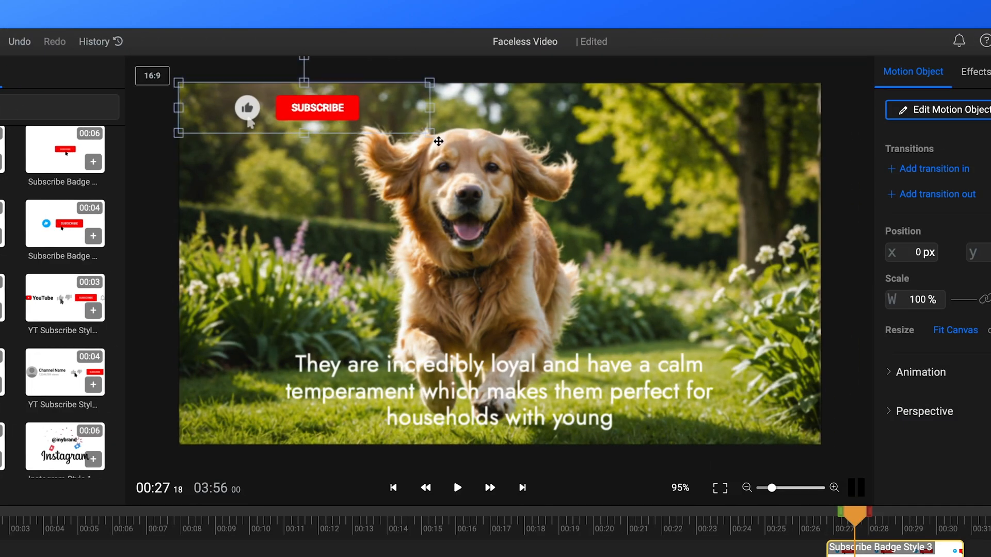
{"action": "left_click_drag", "start_coordinate": [438, 141], "coordinate": [498, 153]}
{"action": "left_click_drag", "start_coordinate": [410, 120], "coordinate": [391, 121]}
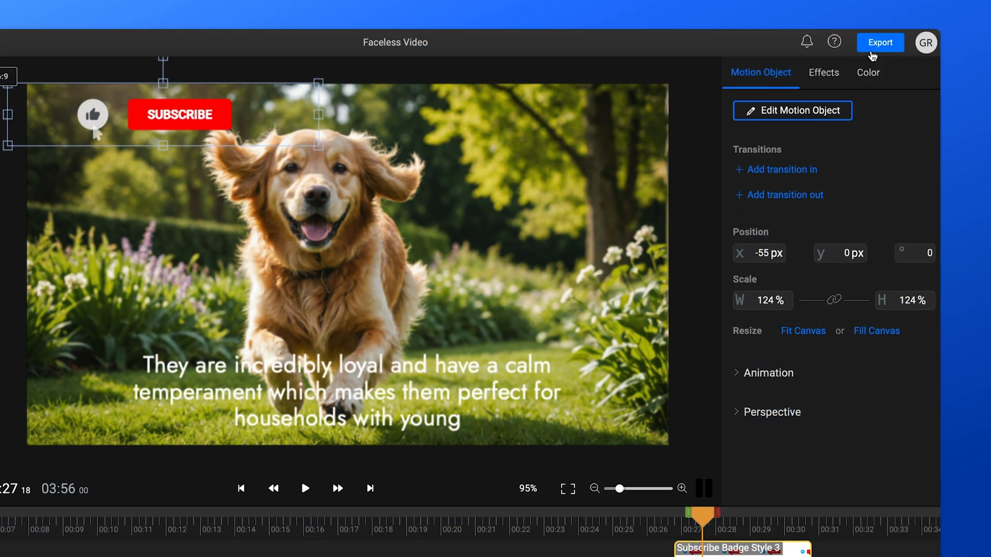
Export the finished video and open its publishing form
{"action": "left_click", "coordinate": [872, 51]}
{"action": "left_click", "coordinate": [782, 251]}
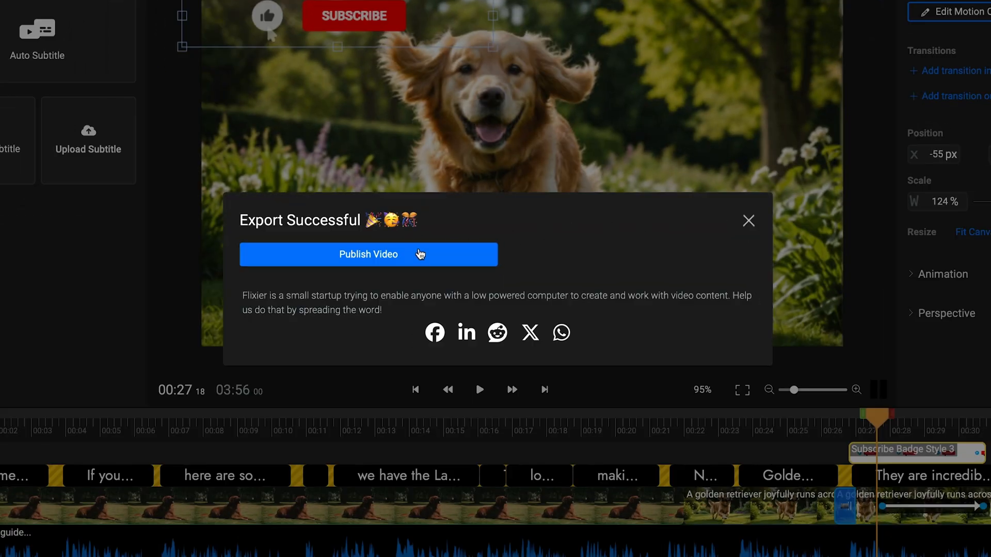
{"action": "left_click", "coordinate": [420, 254]}
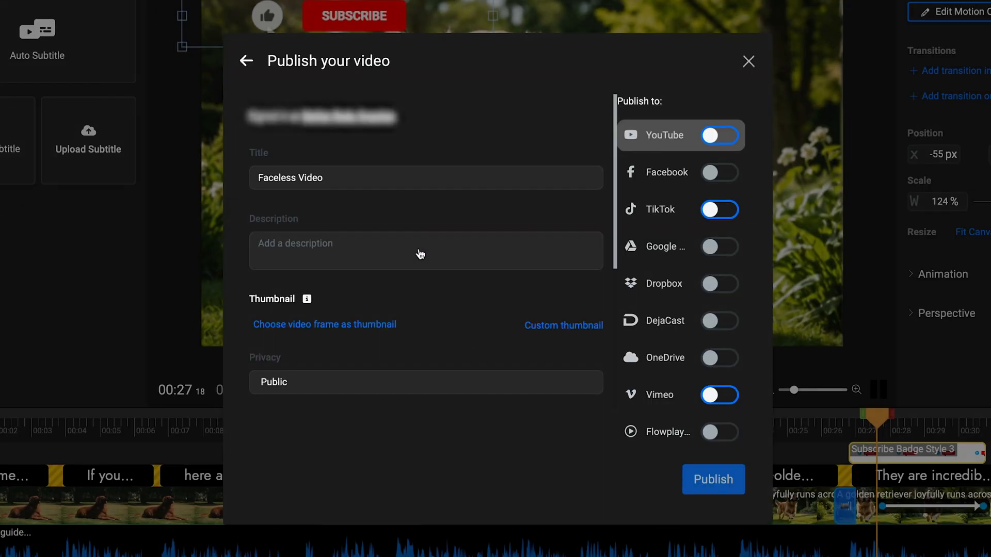